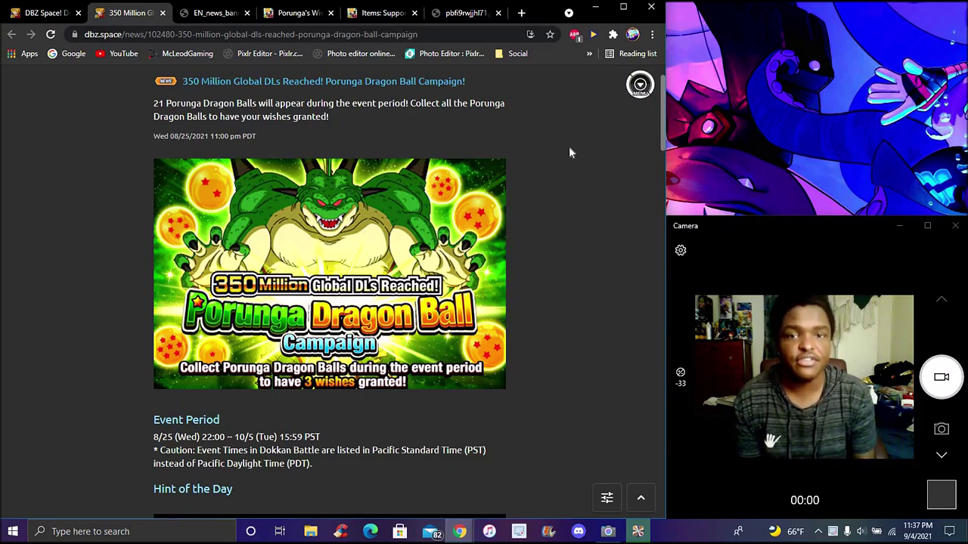
{"action": "scroll", "coordinate": [581, 161], "scroll_direction": "down", "scroll_amount": 1}
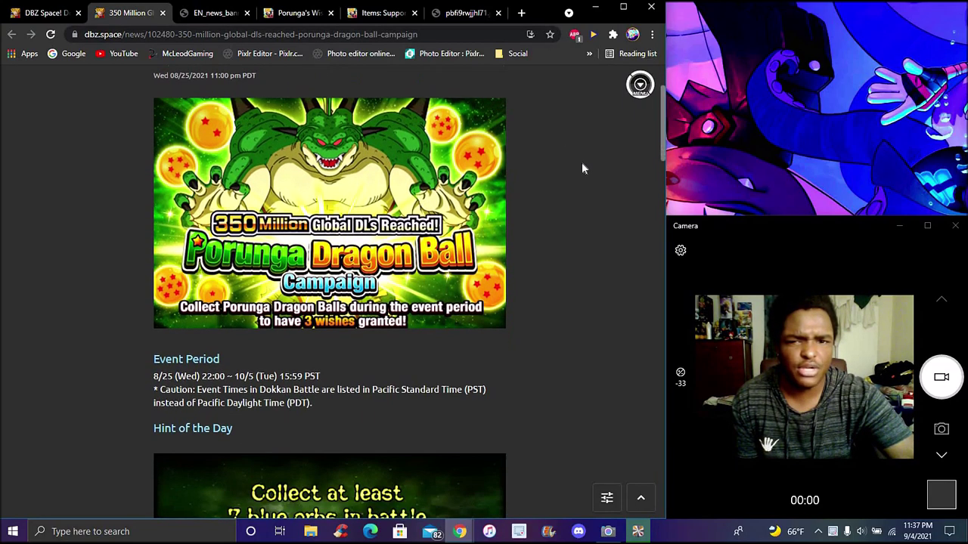
{"action": "scroll", "coordinate": [582, 162], "scroll_direction": "down", "scroll_amount": 1}
{"action": "scroll", "coordinate": [598, 178], "scroll_direction": "up", "scroll_amount": 2}
{"action": "scroll", "coordinate": [598, 178], "scroll_direction": "up", "scroll_amount": 1}
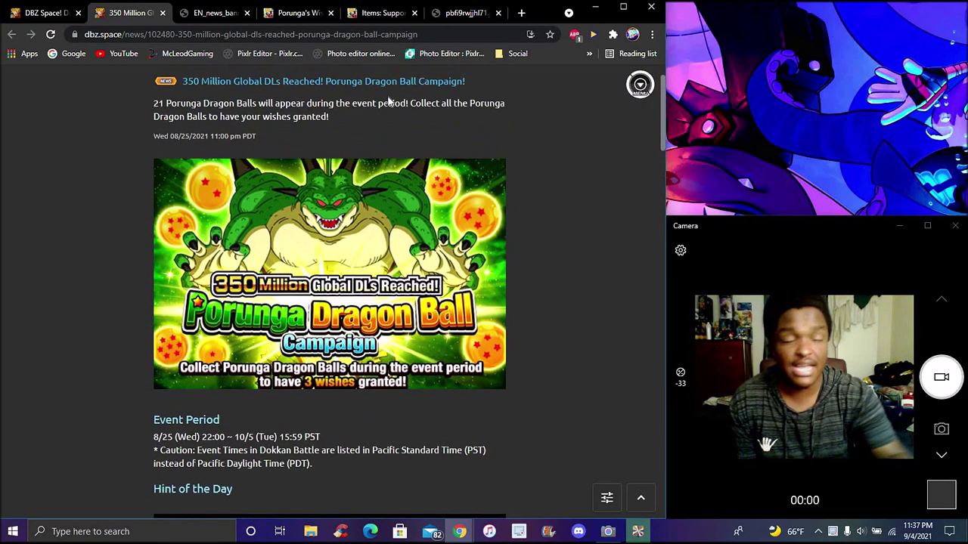
Step: Switch to the EN_news_banner tab showing Porunga's wishes and their item quantities
{"action": "left_click", "coordinate": [212, 13]}
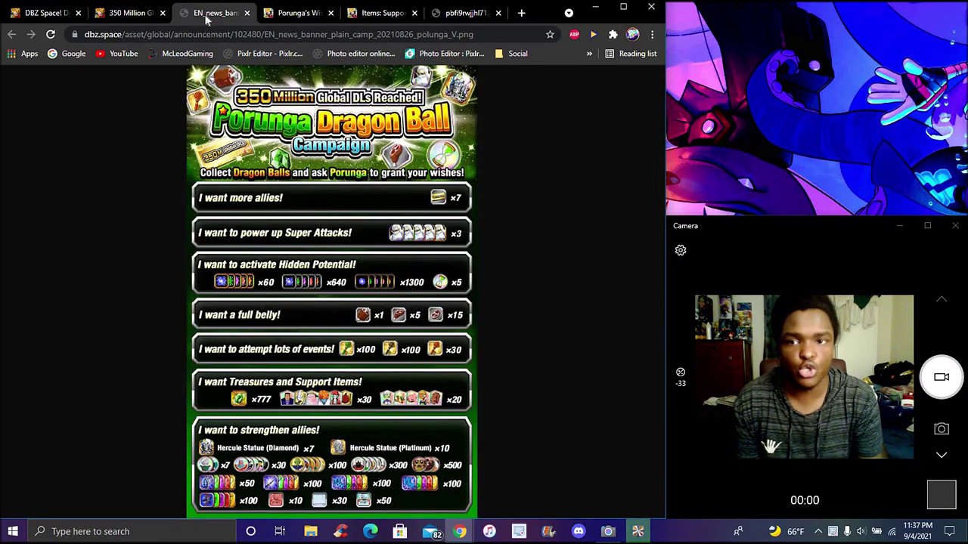
Step: Check the 4 Sep Porunga's Wishes hint, then view the Ki Sphere-changing Support Items table
{"action": "left_click", "coordinate": [289, 21]}
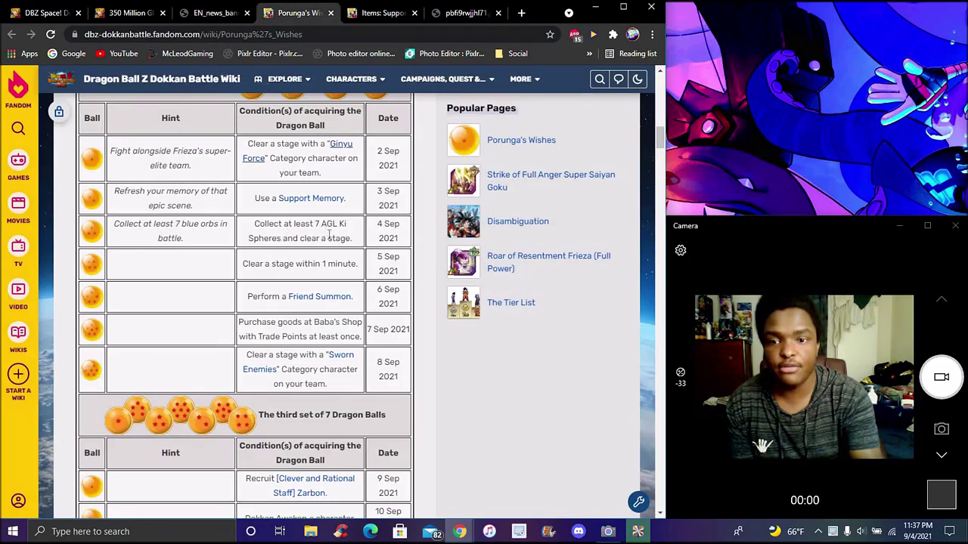
{"action": "left_click", "coordinate": [382, 13]}
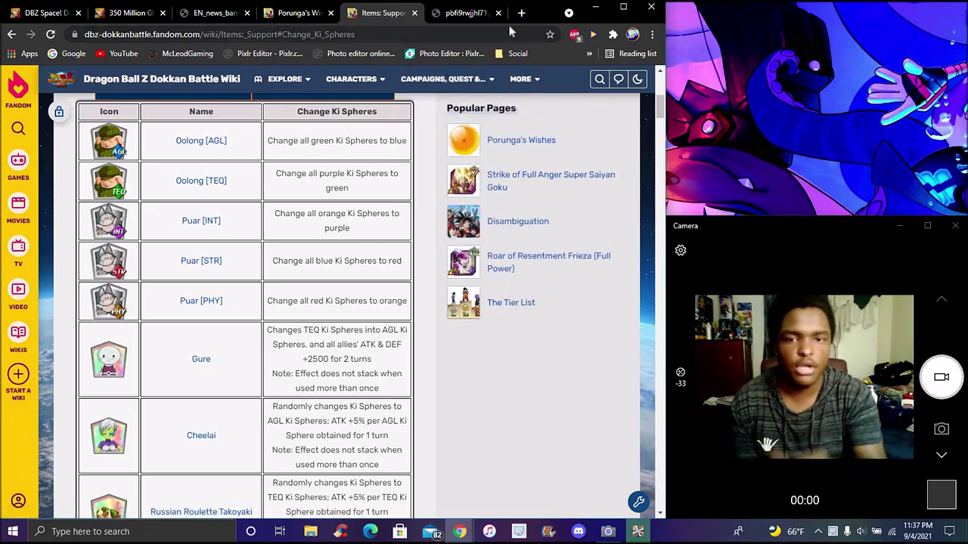
Step: View the Reddit Ki Sphere battle screenshot at full size, then fit it back in view
{"action": "left_click", "coordinate": [463, 13]}
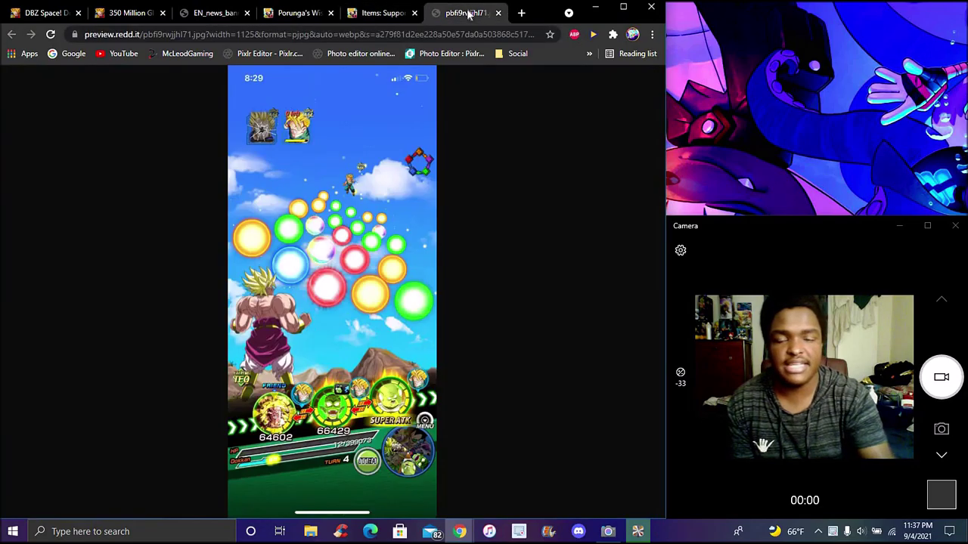
{"action": "left_click", "coordinate": [393, 161]}
{"action": "scroll", "coordinate": [398, 171], "scroll_direction": "down", "scroll_amount": 2}
{"action": "scroll", "coordinate": [398, 171], "scroll_direction": "down", "scroll_amount": 3}
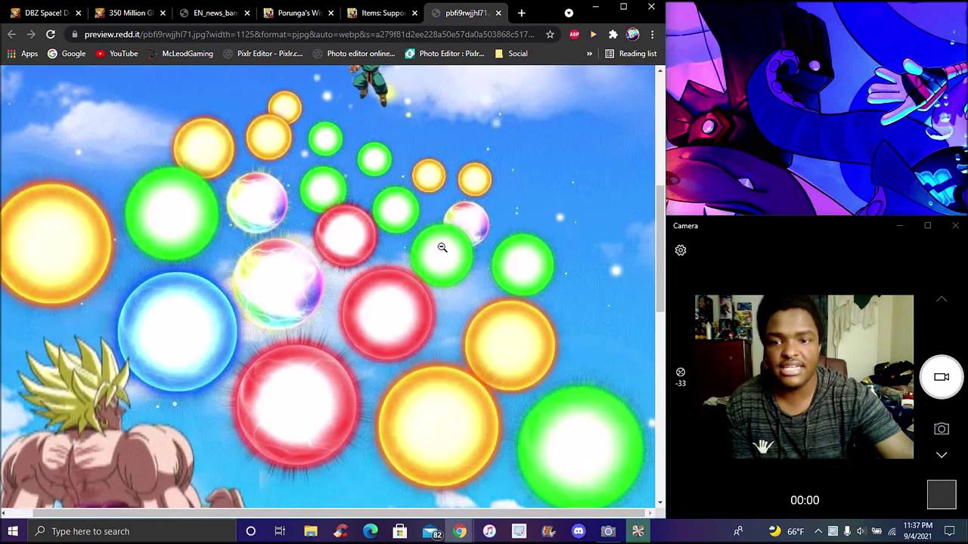
{"action": "scroll", "coordinate": [341, 249], "scroll_direction": "down", "scroll_amount": 3}
{"action": "scroll", "coordinate": [313, 284], "scroll_direction": "up", "scroll_amount": 2}
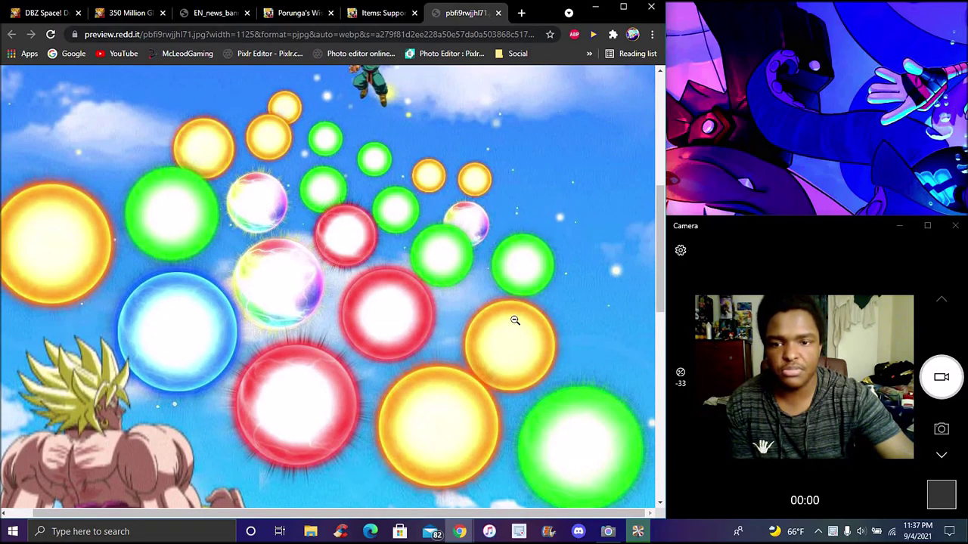
{"action": "left_click", "coordinate": [428, 148]}
Step: Return via the Porunga's Wishes and banner tabs to the 350 Million DBZ Space article
{"action": "left_click", "coordinate": [382, 13]}
{"action": "left_click", "coordinate": [299, 13]}
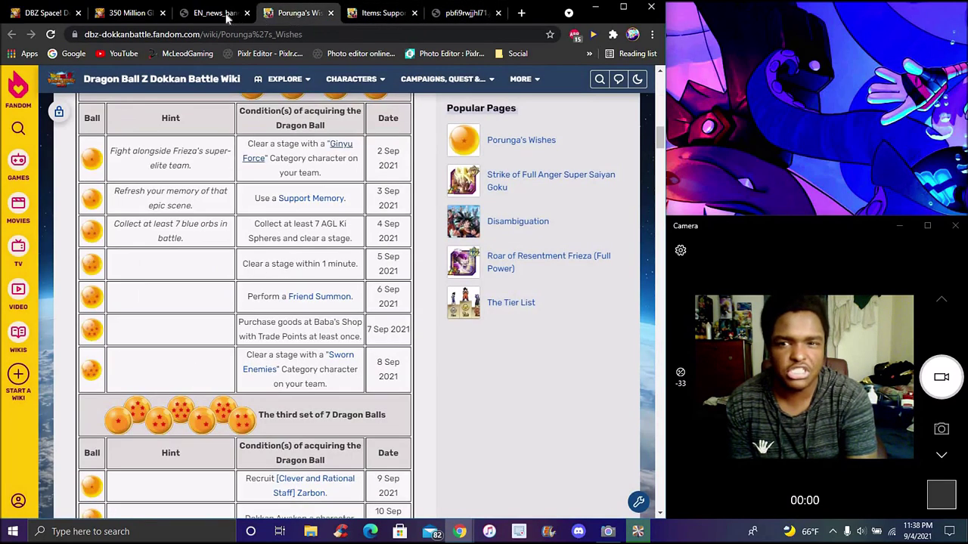
{"action": "left_click", "coordinate": [214, 13]}
{"action": "left_click", "coordinate": [133, 13]}
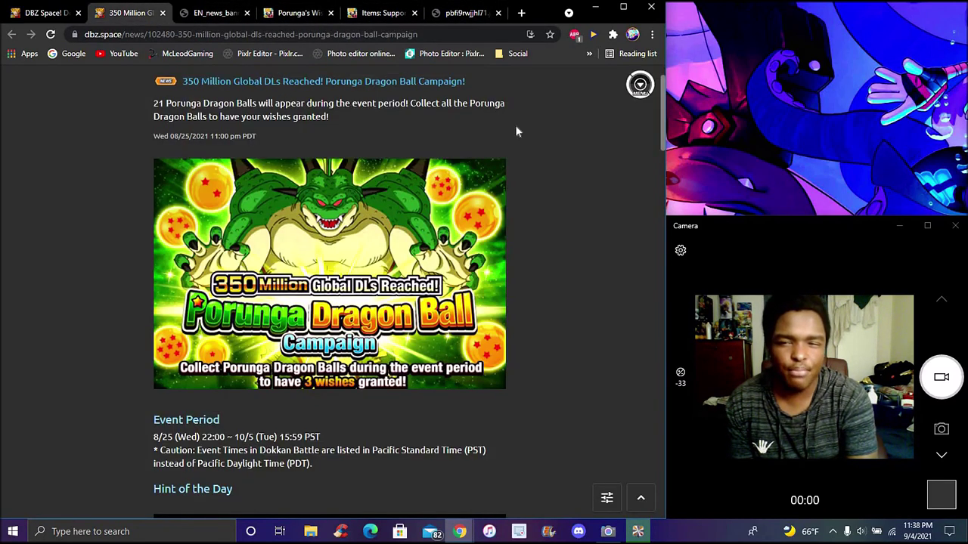